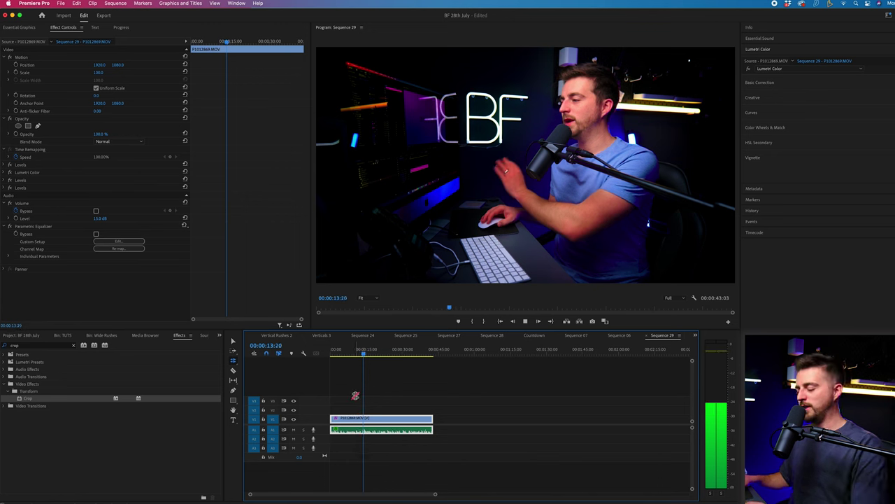
# - Stop playback, return the playhead to the start, and mute the computer's audio
pyautogui.press('space')
pyautogui.press('Home')
pyautogui.press('XF86AudioMute')
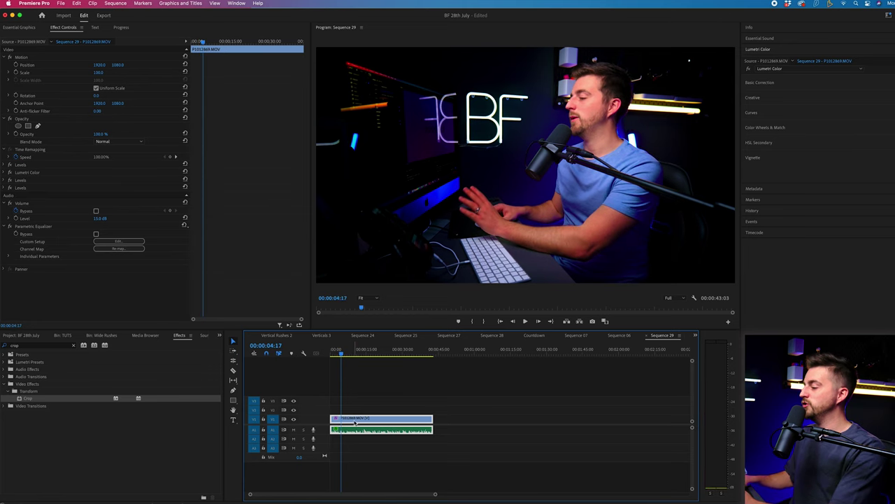
# - Unlink the clip's audio and video, then duplicate the video onto V2 above the original
pyautogui.rightClick(355, 421)
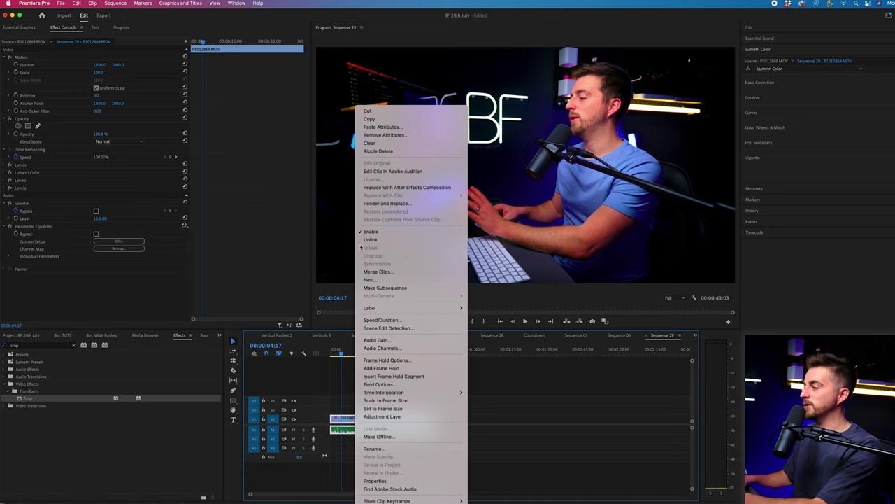
pyautogui.click(369, 240)
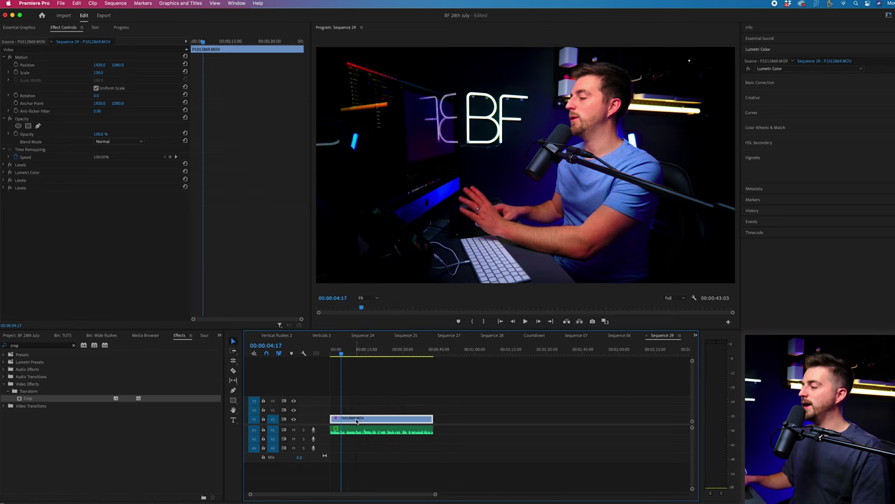
pyautogui.moveTo(382, 418)
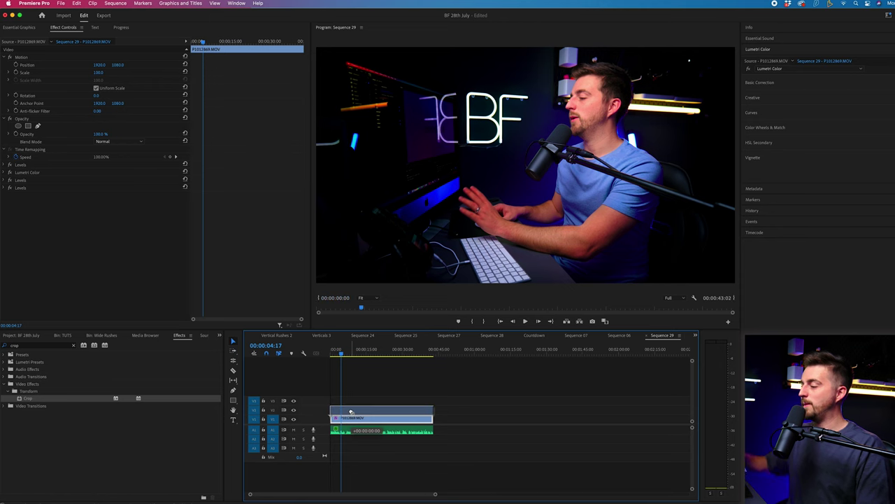
pyautogui.moveTo(351, 412); pyautogui.dragTo(352, 413)
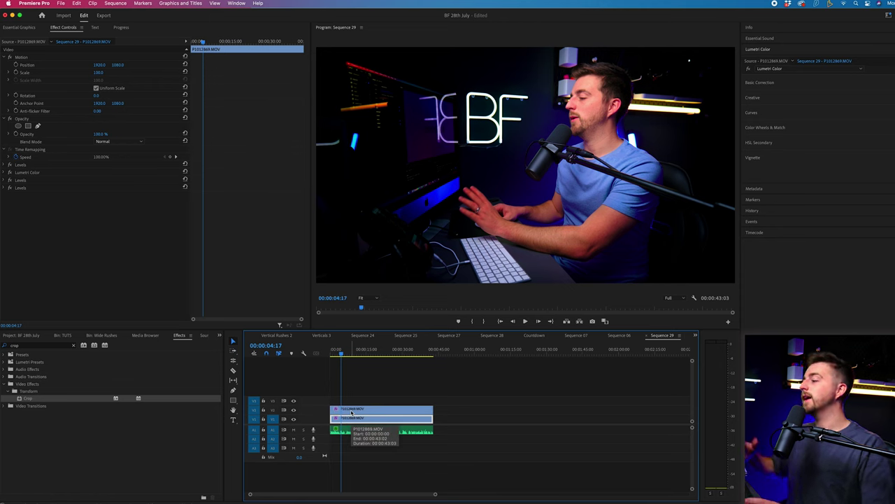
pyautogui.press('=')
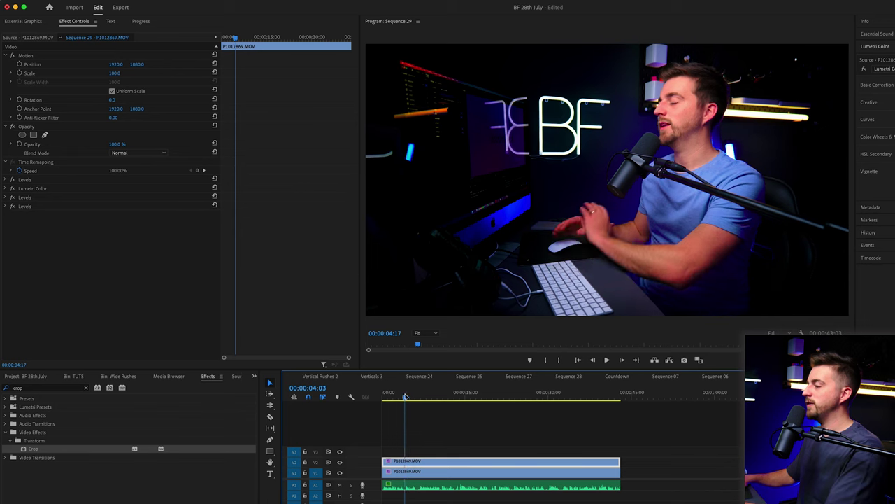
# - Create an ellipse opacity mask on the top clip and position it around the man's head
pyautogui.click(24, 129)
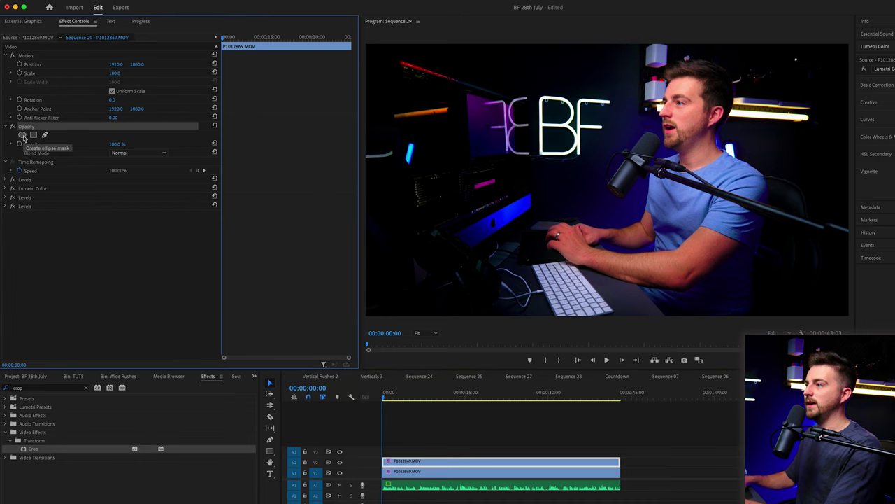
pyautogui.click(23, 135)
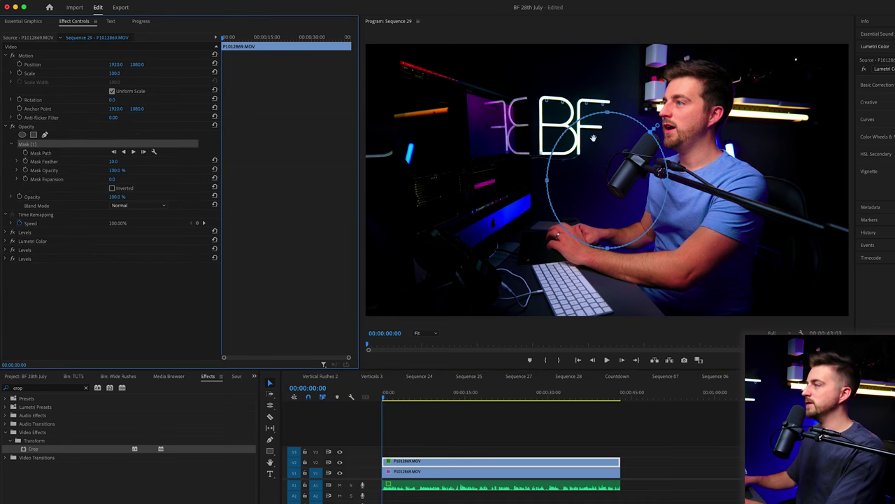
pyautogui.moveTo(620, 221); pyautogui.dragTo(621, 254)
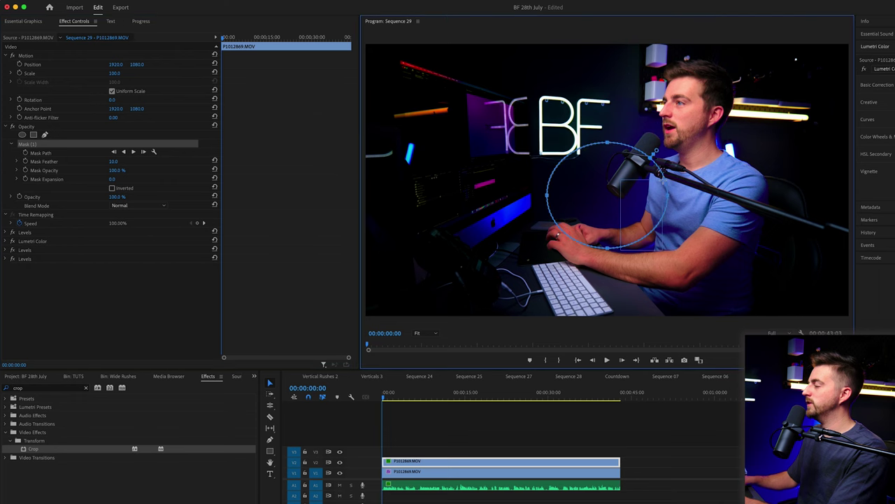
pyautogui.moveTo(642, 201); pyautogui.dragTo(664, 126)
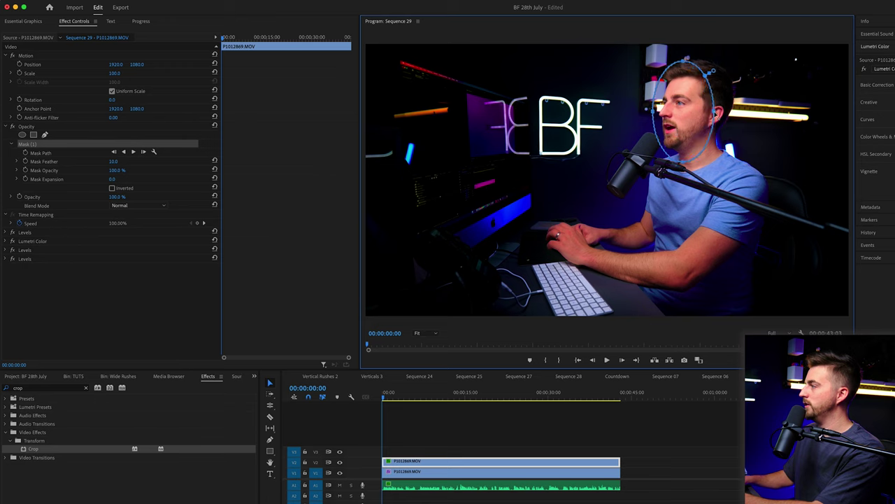
# - Track the face mask forward through the clip, then scrub the playhead to check it
pyautogui.click(135, 152)
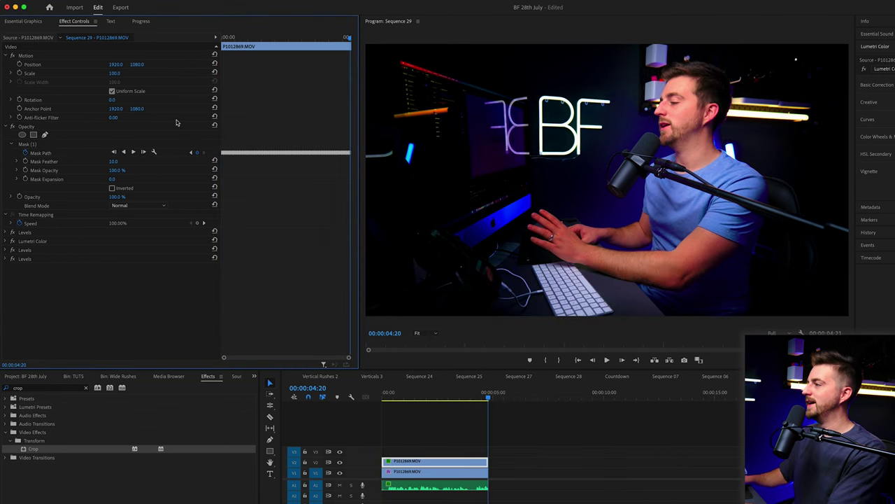
pyautogui.moveTo(331, 36); pyautogui.dragTo(243, 36)
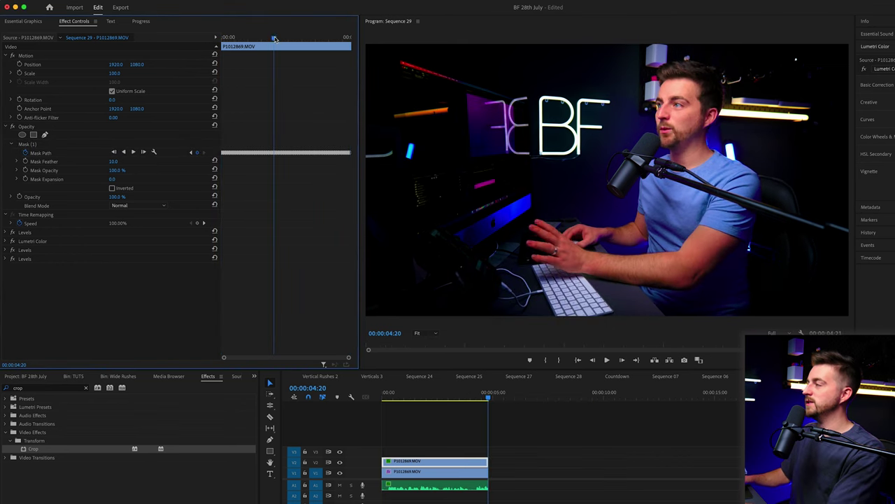
pyautogui.click(26, 144)
pyautogui.click(250, 38)
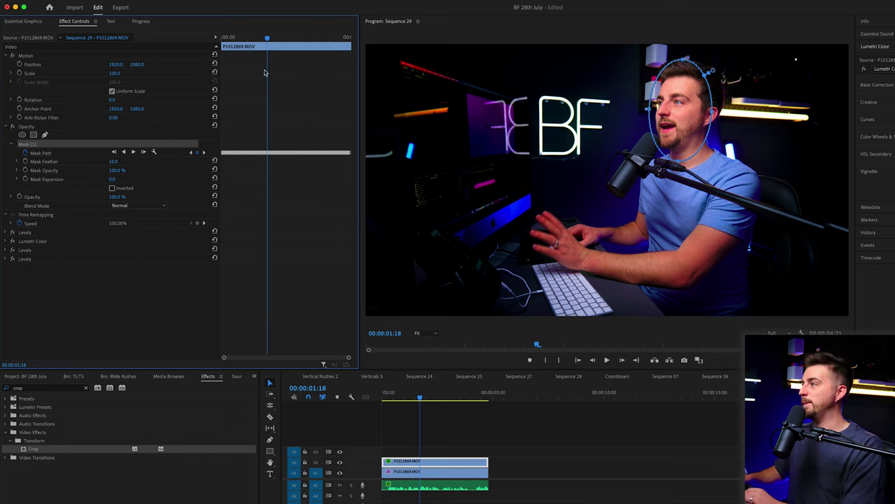
# - Find the frame where the mask drifted off the face and zoom the Mask Path keyframes
pyautogui.moveTo(686, 93); pyautogui.dragTo(619, 85)
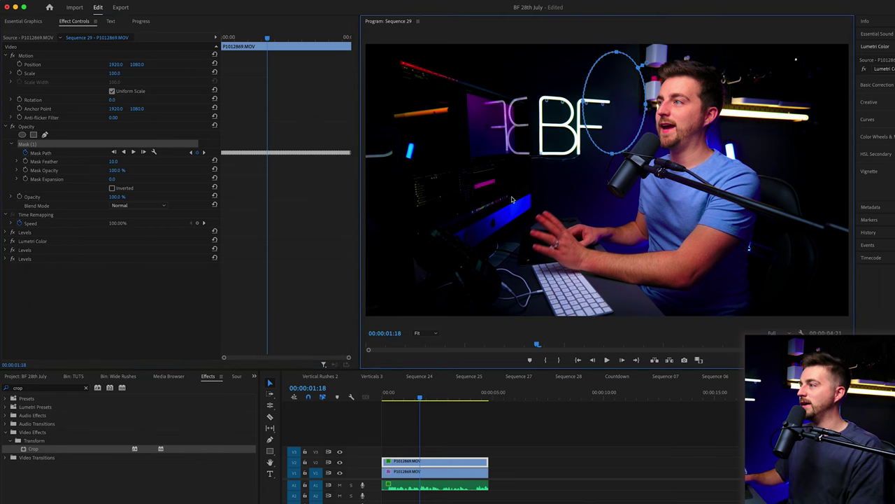
pyautogui.click(296, 59)
pyautogui.press('Left')
pyautogui.press('Left')
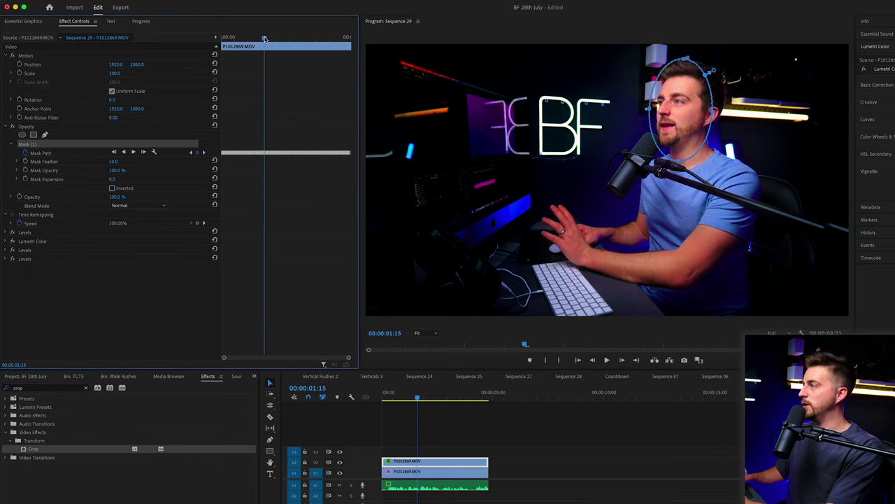
pyautogui.press('=')
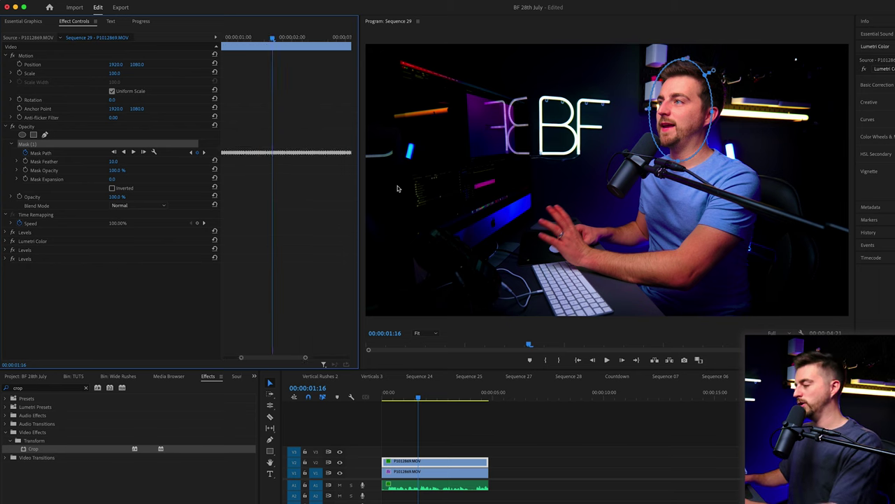
pyautogui.press('=')
pyautogui.press('=')
pyautogui.press('=')
pyautogui.press('Right')
pyautogui.press('Right')
pyautogui.press('Right')
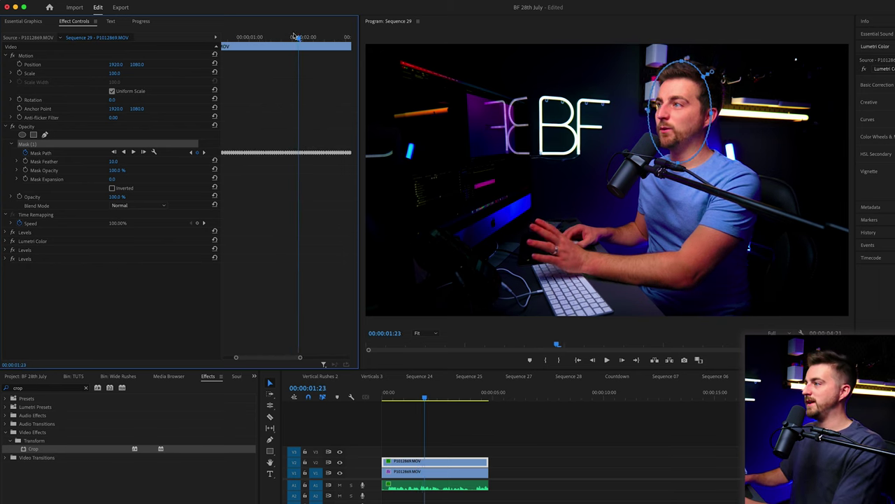
pyautogui.press('-')
pyautogui.press('-')
pyautogui.press('-')
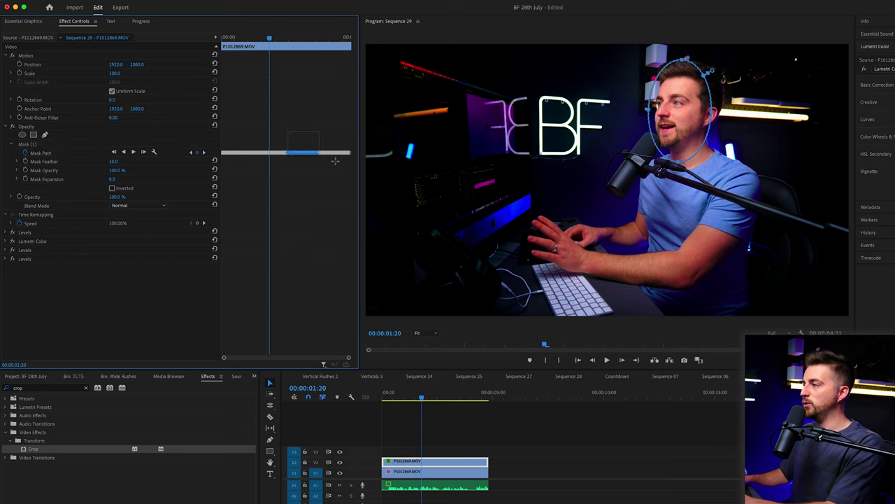
pyautogui.moveTo(272, 39); pyautogui.dragTo(283, 41)
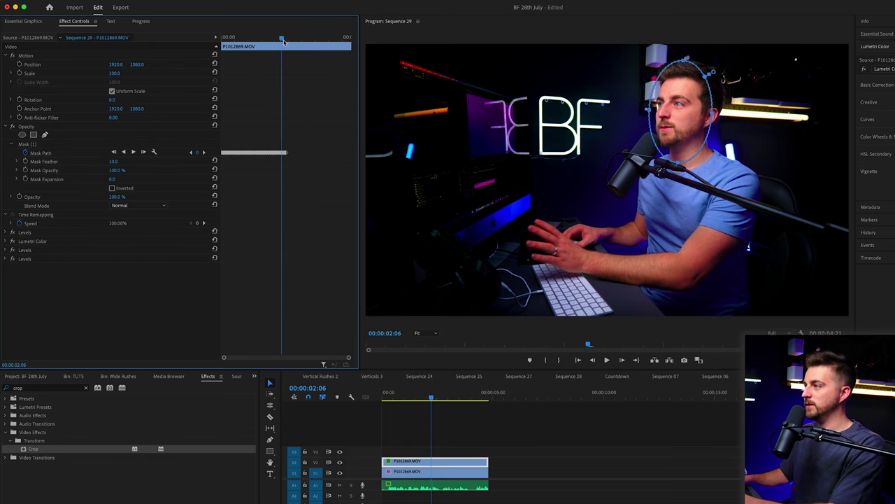
# - Drag the mask back over the face, re-track it to the clip's end, and scrub back
pyautogui.press('Right')
pyautogui.press('Right')
pyautogui.press('=')
pyautogui.press('=')
pyautogui.press('=')
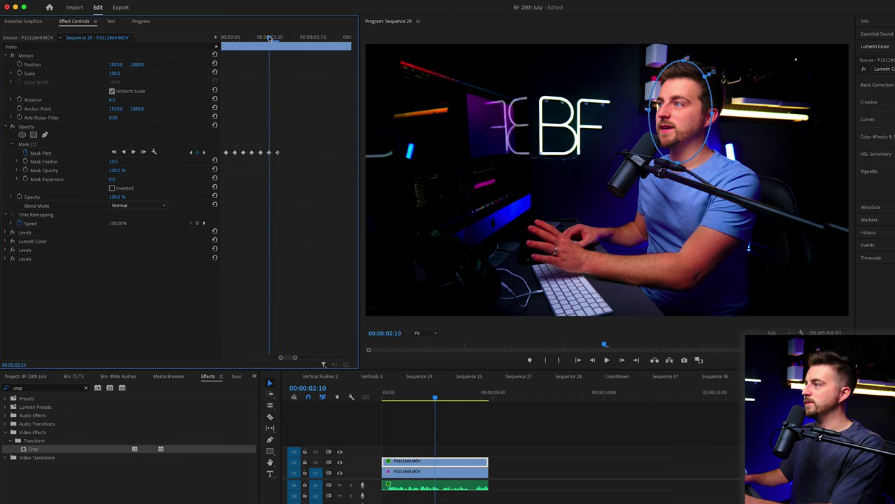
pyautogui.moveTo(661, 104); pyautogui.dragTo(654, 131)
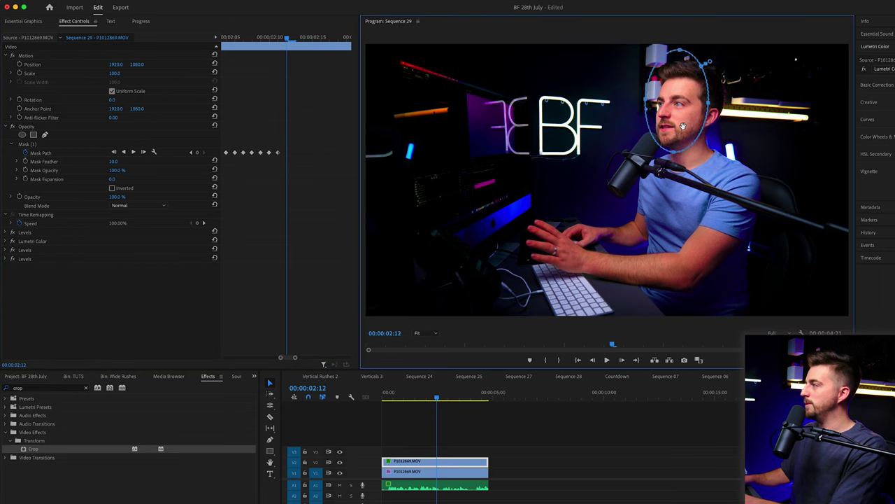
pyautogui.click(136, 152)
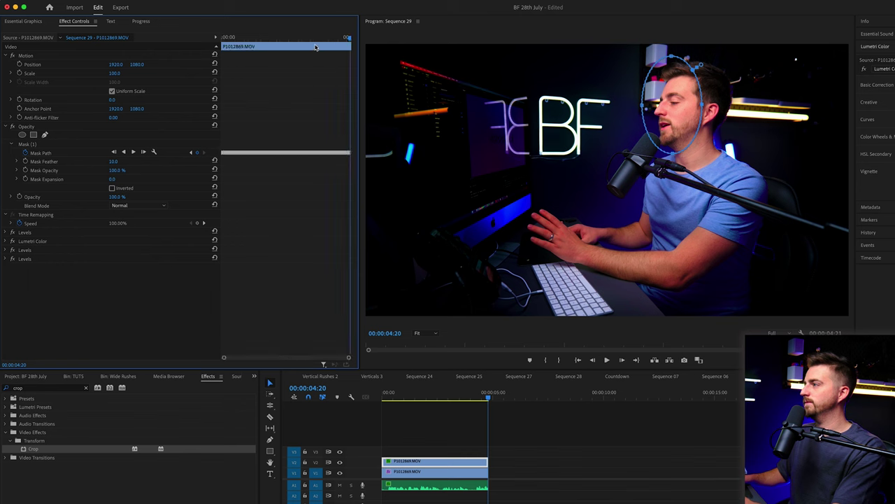
pyautogui.moveTo(487, 393); pyautogui.dragTo(455, 393)
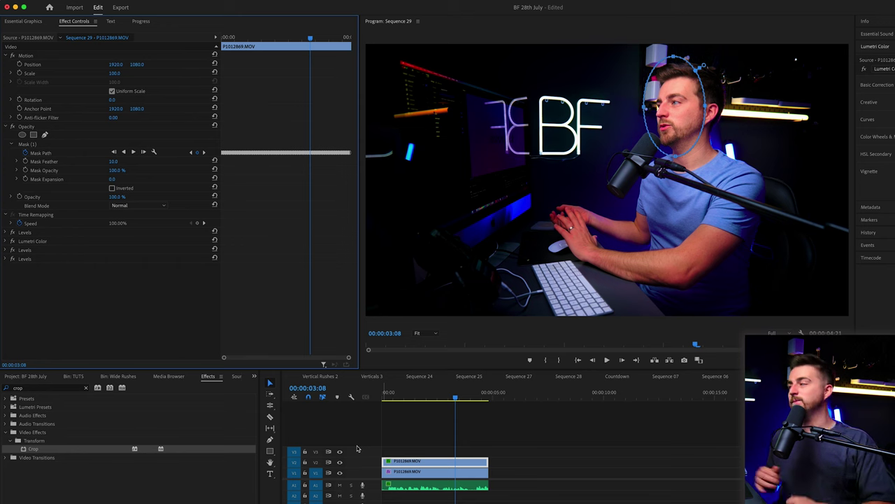
# - Hide V1, apply Lumetri Color (searched 'lumetr') to the masked clip, and expand Basic Correction
pyautogui.click(340, 474)
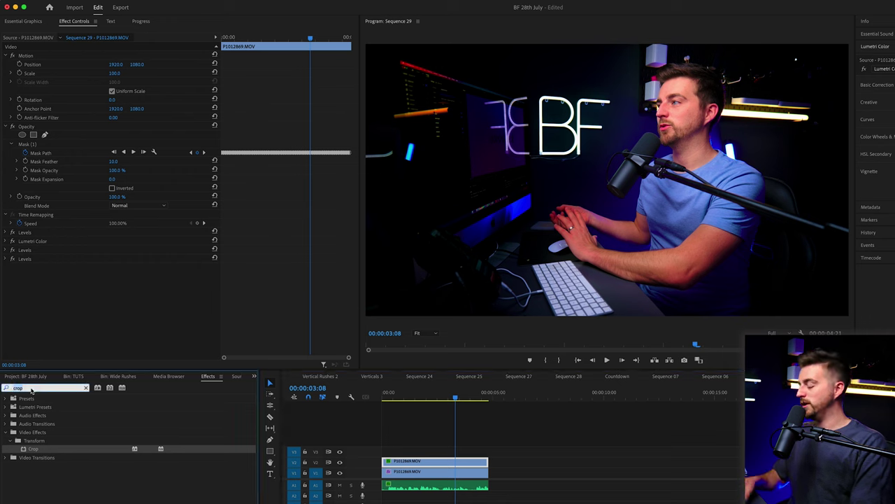
pyautogui.write('lumetr')
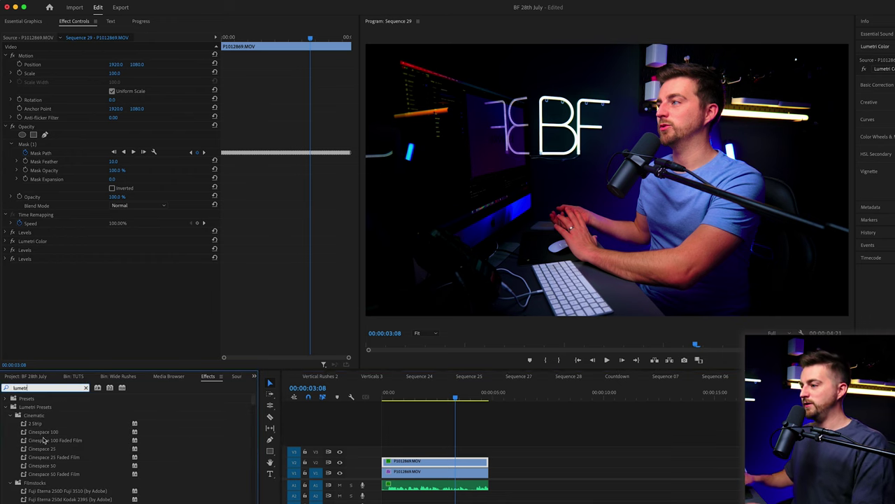
pyautogui.scroll(-10, 43, 440)
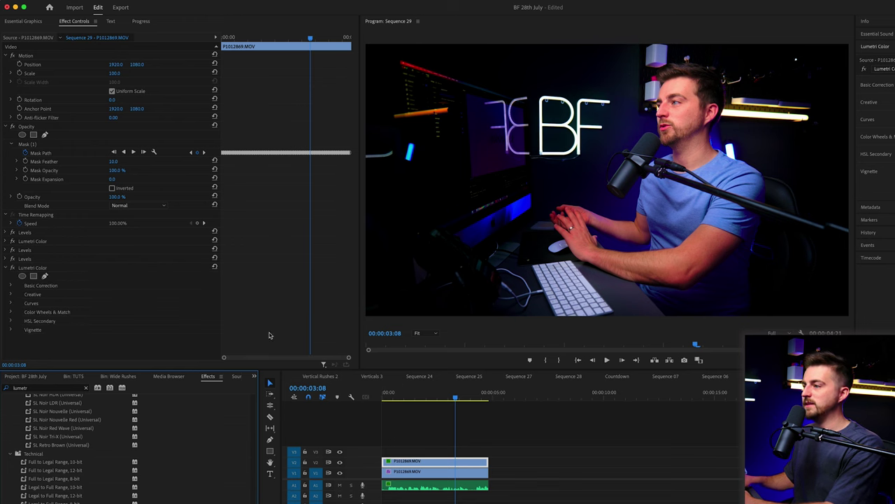
pyautogui.click(10, 286)
pyautogui.scroll(-5, 181, 280)
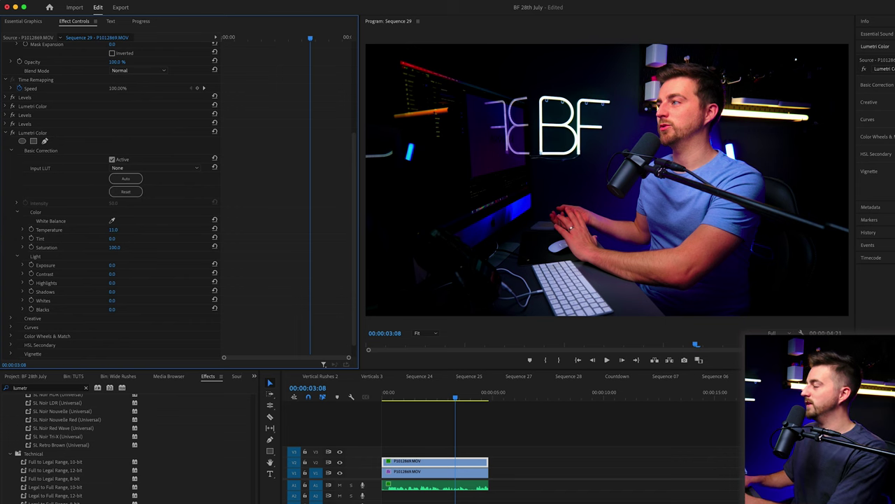
# - Move about one second into the clip and raise Lumetri Temperature to about 258
pyautogui.click(391, 394)
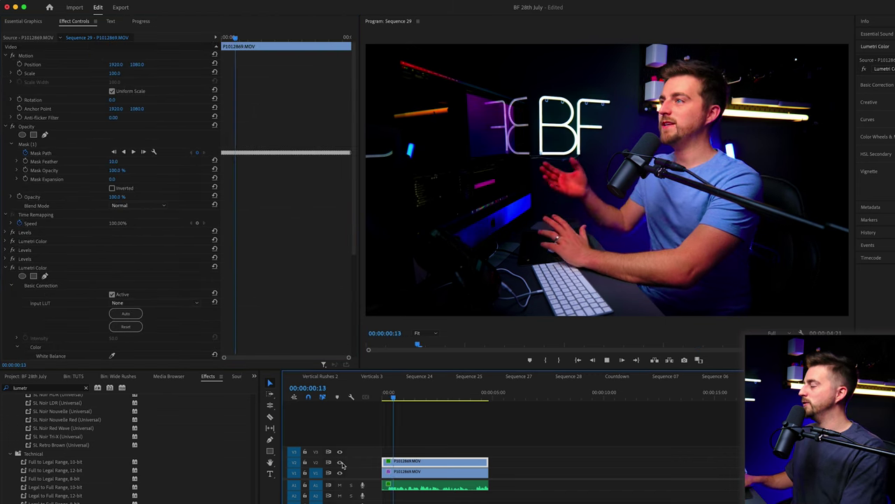
pyautogui.click(249, 37)
pyautogui.scroll(-5, 169, 202)
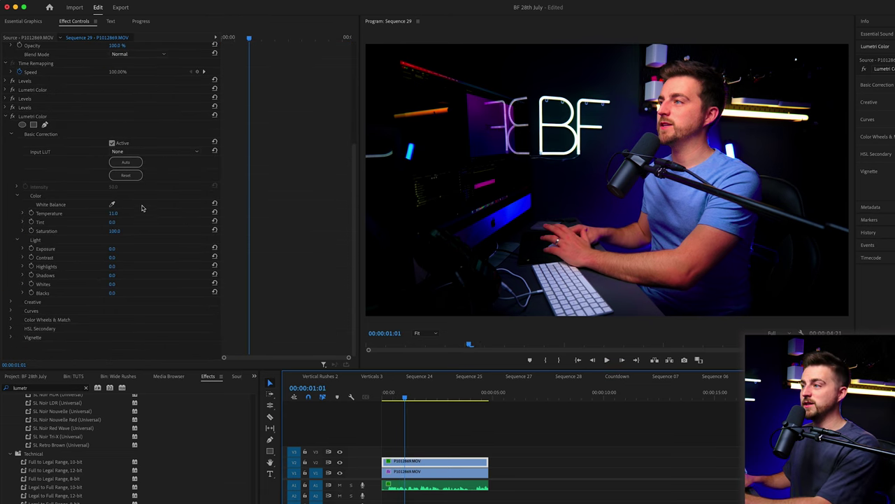
pyautogui.moveTo(114, 212); pyautogui.dragTo(143, 213)
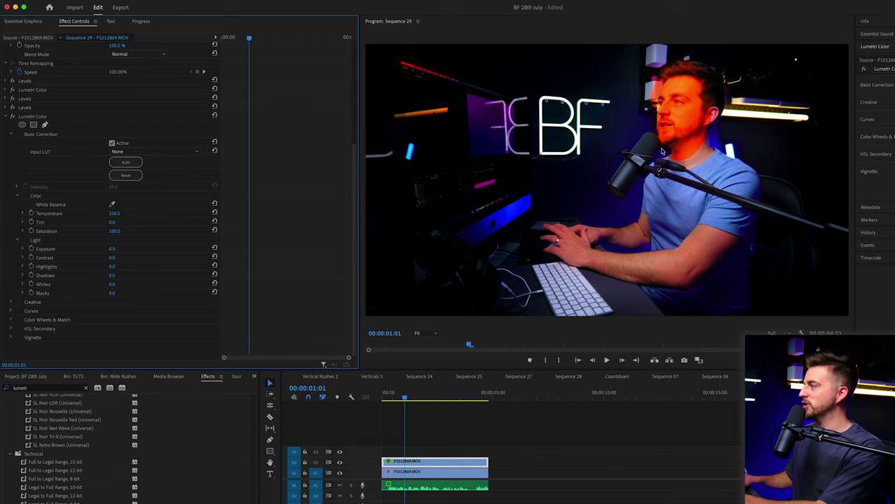
# - Set Mask Feather to 182 and play back the clip to preview the warm face
pyautogui.scroll(2, 275, 233)
pyautogui.scroll(3, 276, 233)
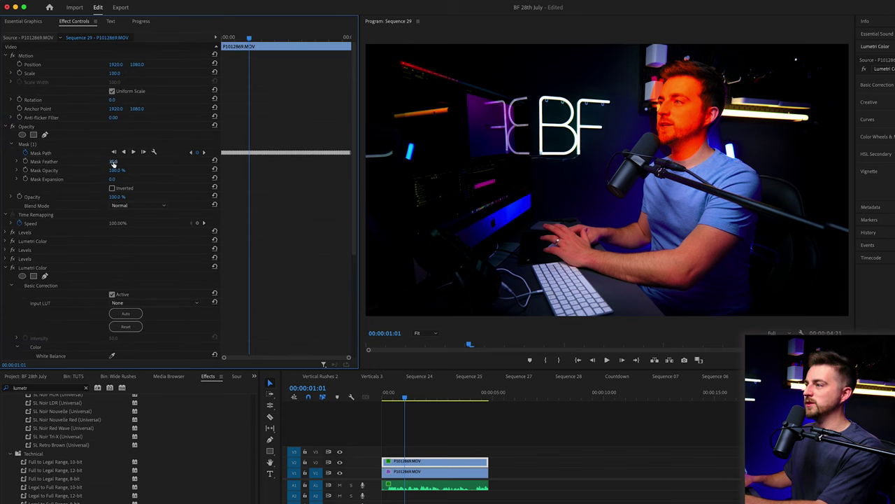
pyautogui.press('space')
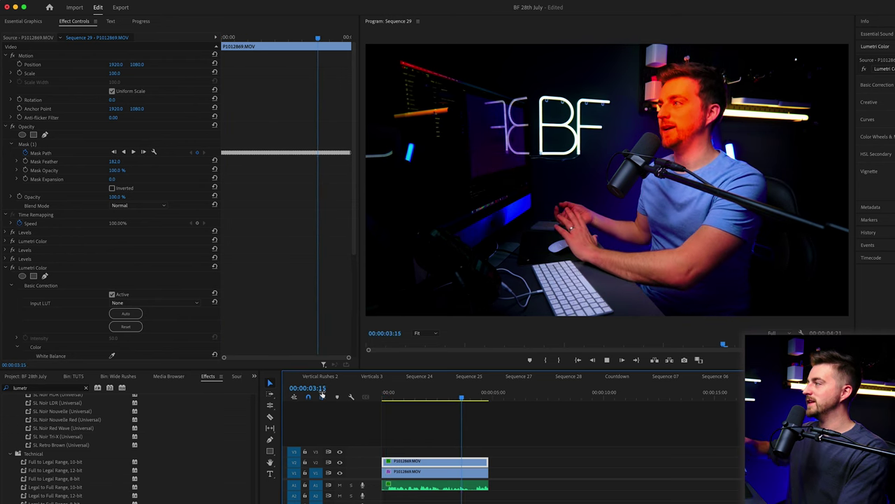
pyautogui.press('space')
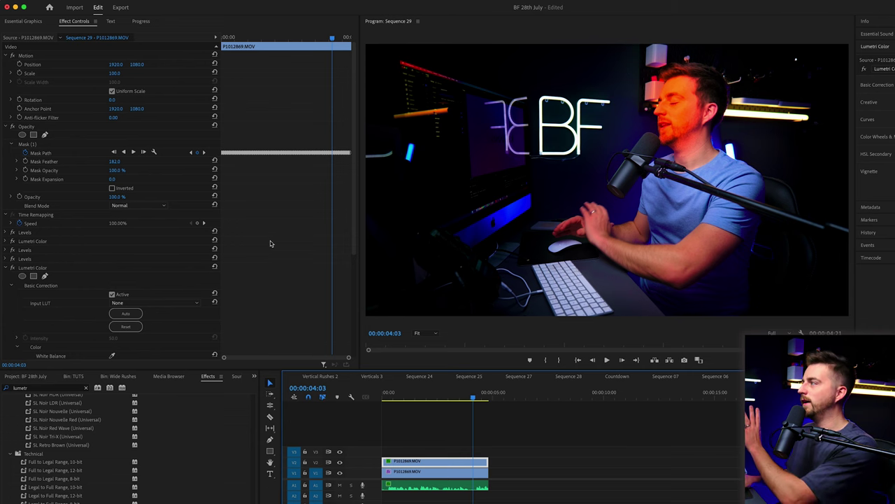
pyautogui.scroll(-3, 287, 248)
pyautogui.scroll(-2, 210, 252)
# - Lower Temperature to a subtle 13, then replay from near the start to review
pyautogui.moveTo(116, 248); pyautogui.dragTo(161, 248)
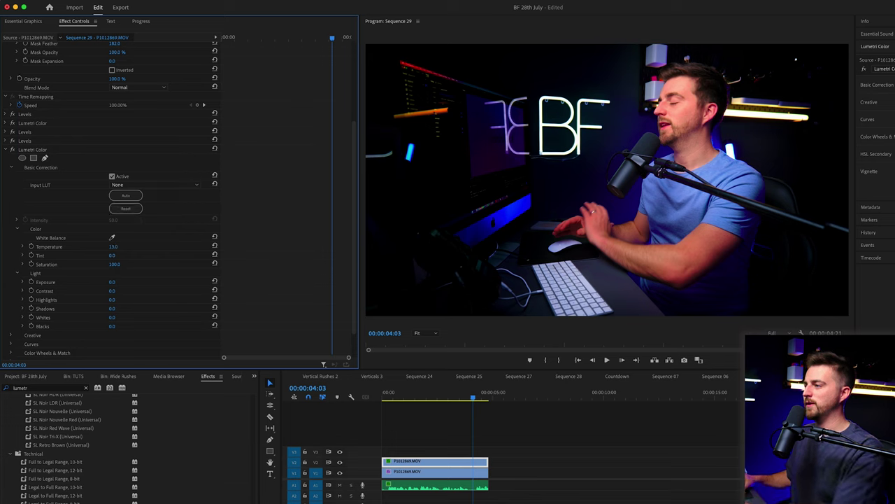
pyautogui.moveTo(474, 385); pyautogui.dragTo(382, 391)
pyautogui.press('space')
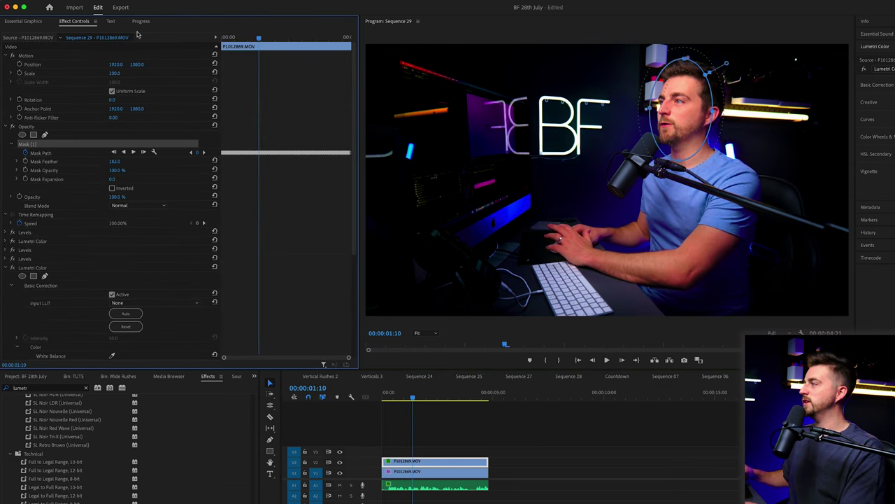
pyautogui.press('space')
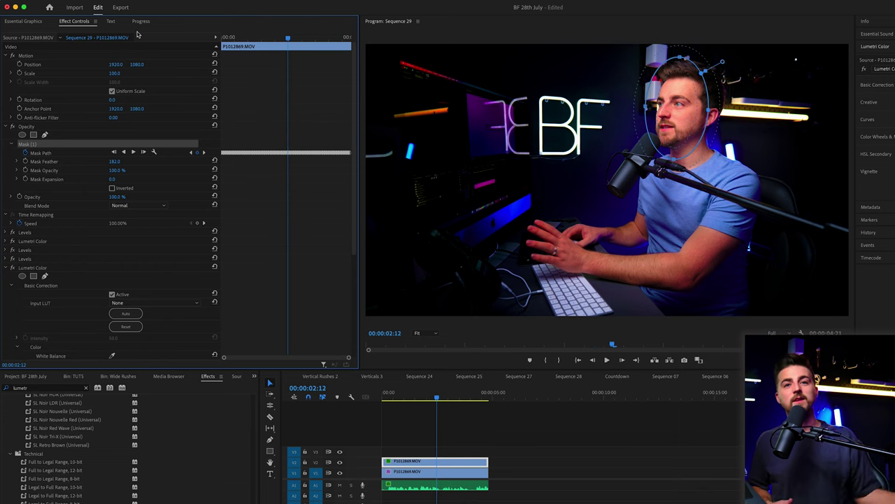